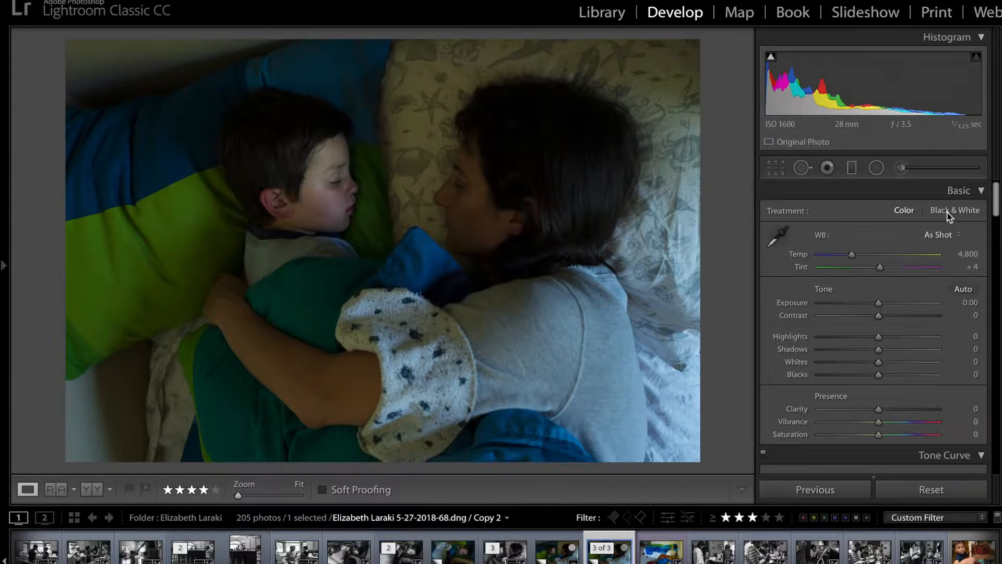
Convert the photo to Black & White and set Contrast to +42, Clarity to +42 and Exposure to +0.75.
left_click(932, 212)
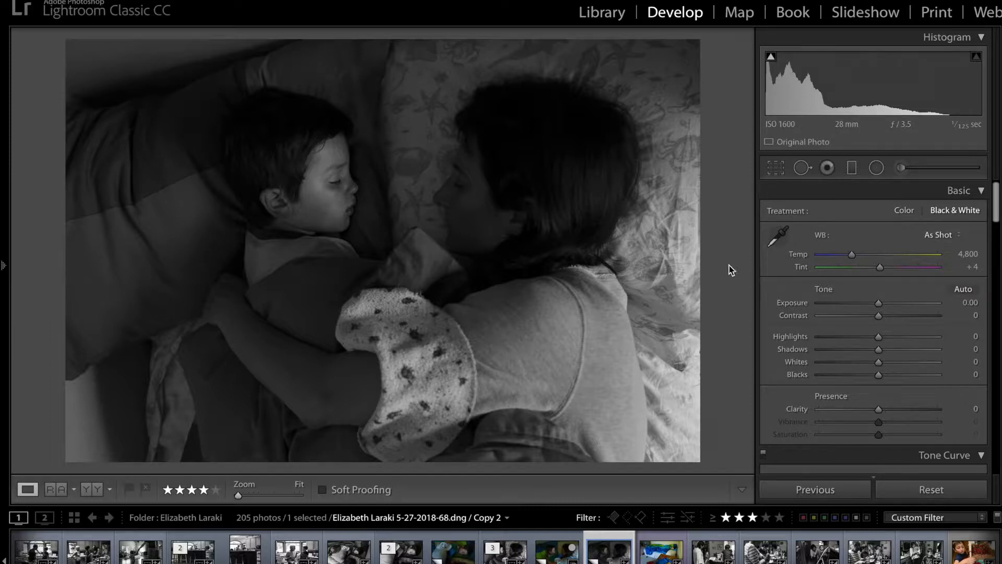
left_click_drag(880, 317, 904, 317)
left_click_drag(879, 412, 901, 412)
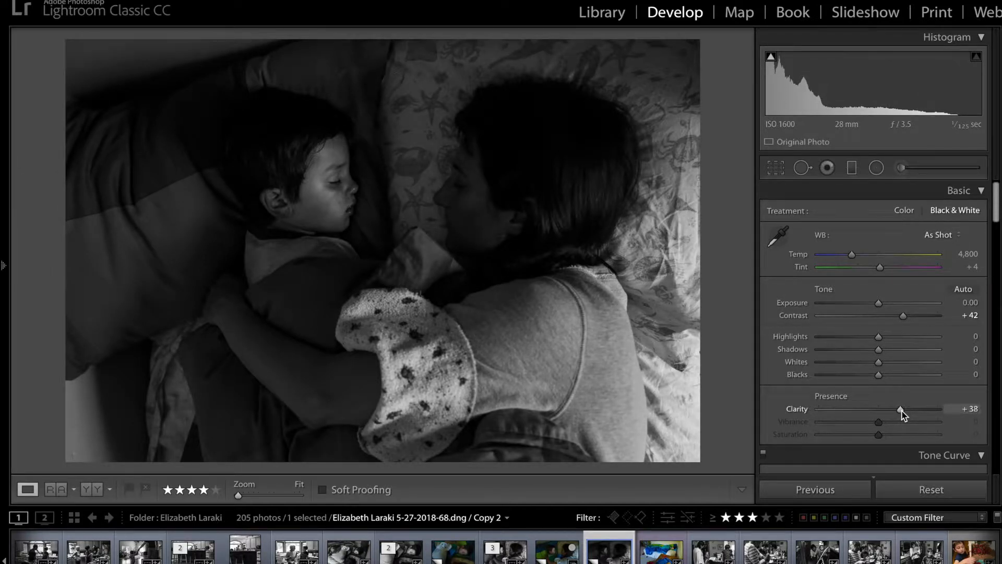
left_click_drag(903, 411, 905, 412)
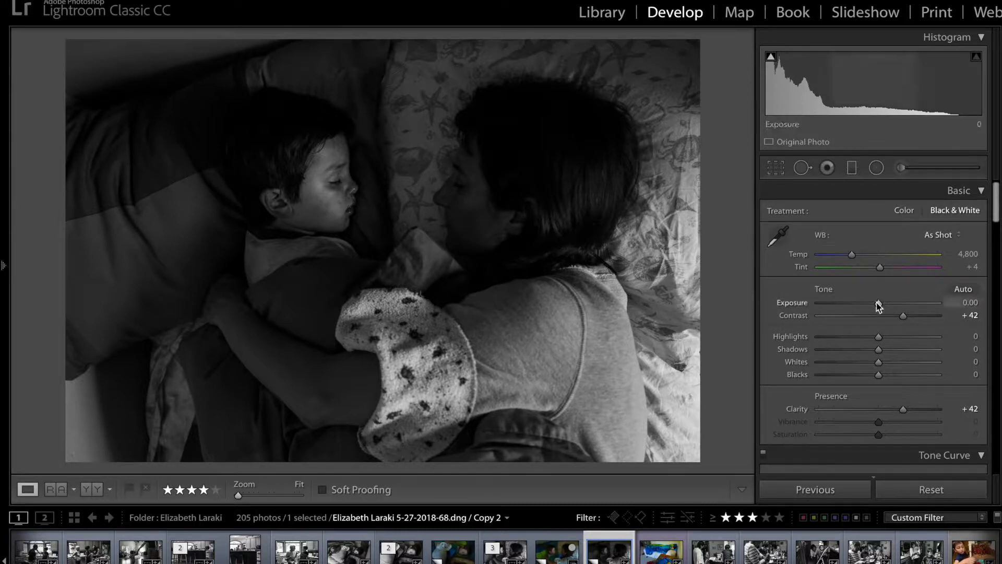
left_click_drag(880, 302, 888, 303)
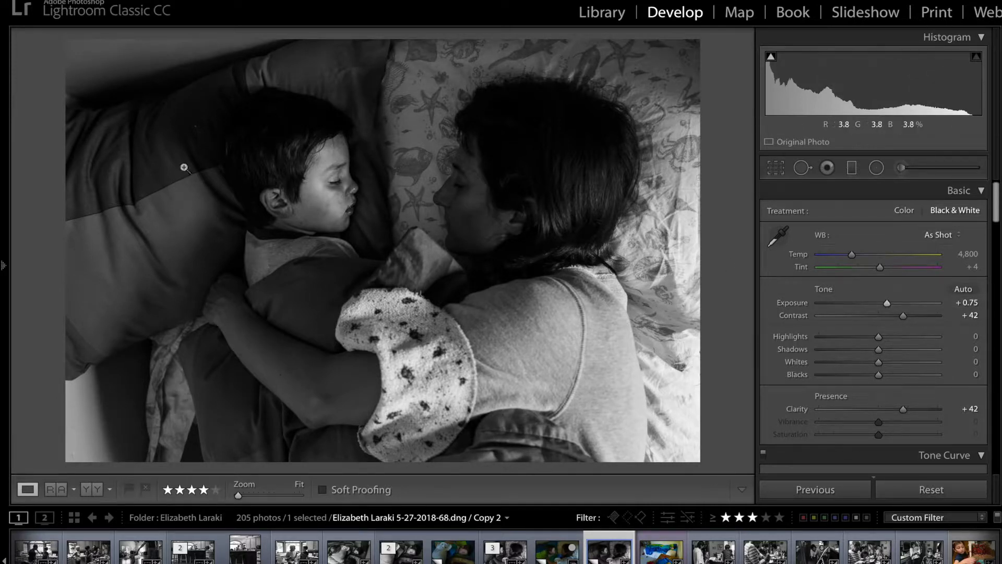
Set the tone curve's Lights to +24 and Darks to +35, and raise the basic Shadows to +46.
scroll(861, 329, "down", 5)
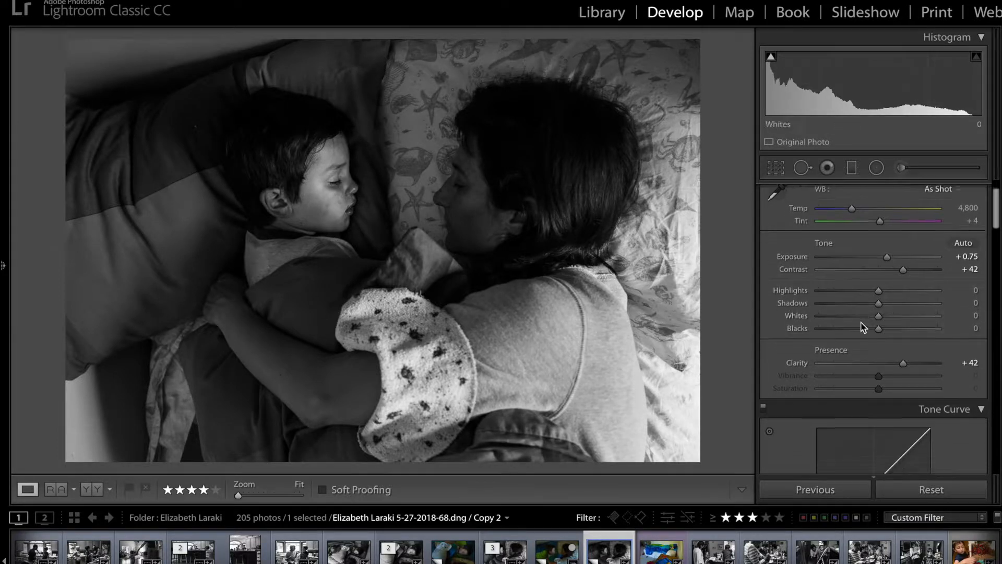
scroll(861, 322, "down", 3)
left_click_drag(881, 336, 899, 339)
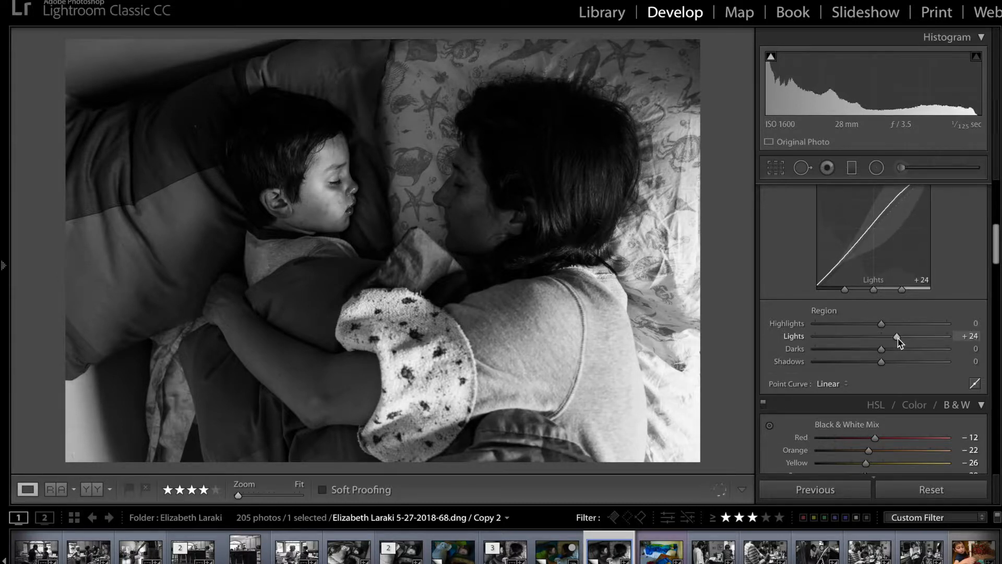
scroll(897, 339, "up", 1)
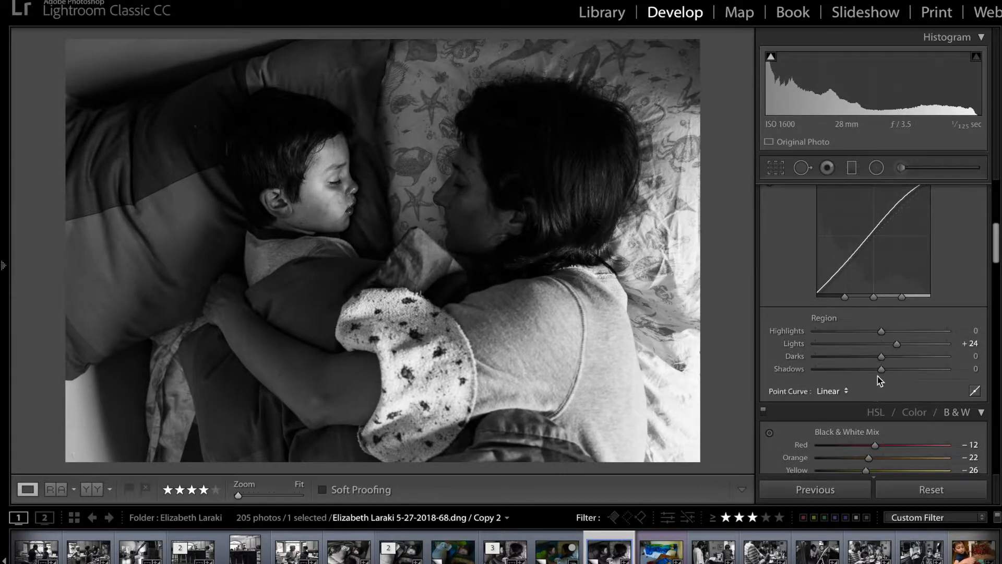
left_click_drag(883, 357, 905, 362)
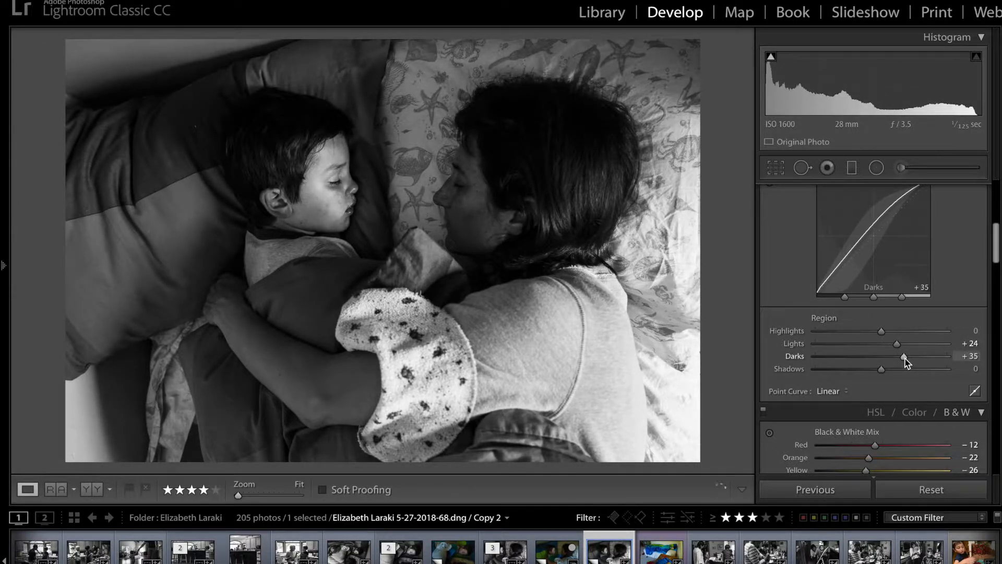
scroll(906, 361, "up", 8)
left_click_drag(878, 309, 906, 312)
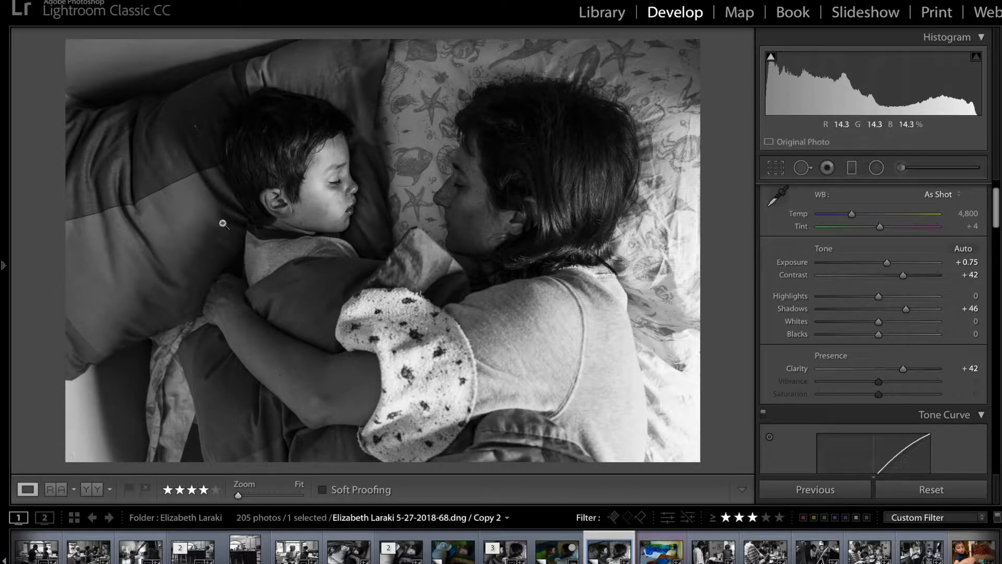
Add a diagonal graduated filter over the bright lower-right side of the photo with Exposure −0.28 and Highlights −44.
left_click(852, 168)
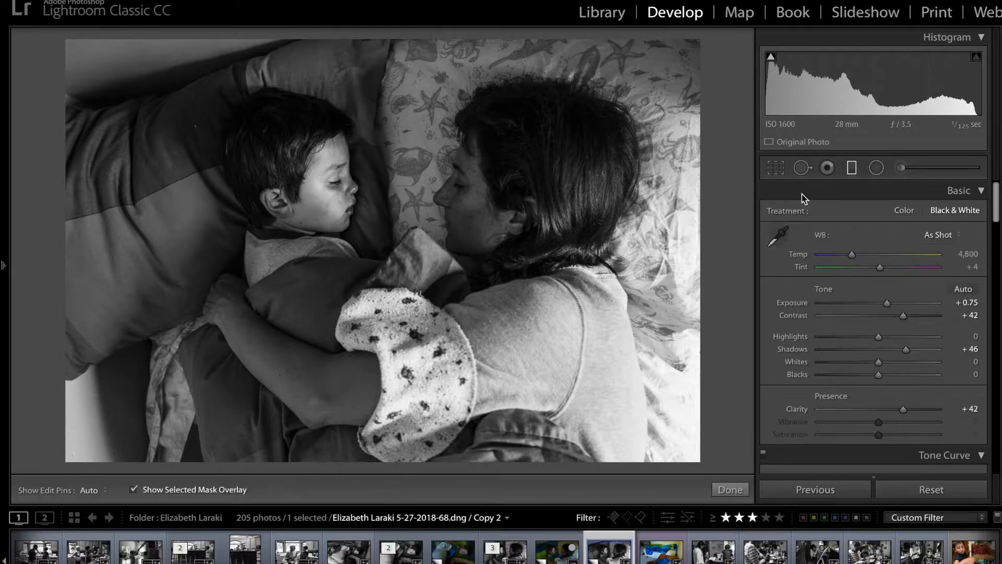
left_click_drag(624, 306, 485, 230)
left_click_drag(880, 264, 852, 287)
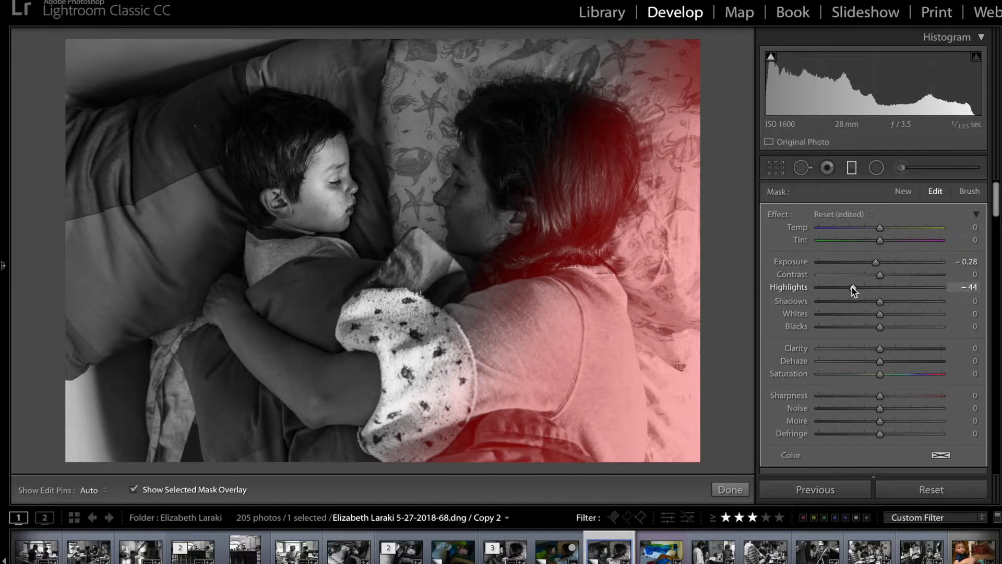
left_click(731, 490)
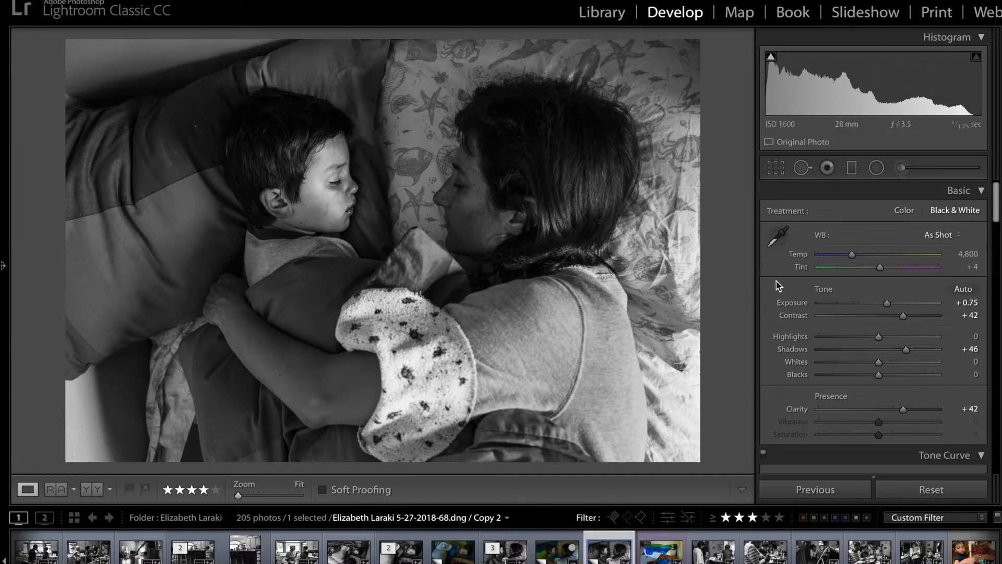
Set Orange to −13 and Yellow to −20 in the Black & White Mix.
scroll(832, 307, "down", 3)
scroll(832, 308, "down", 10)
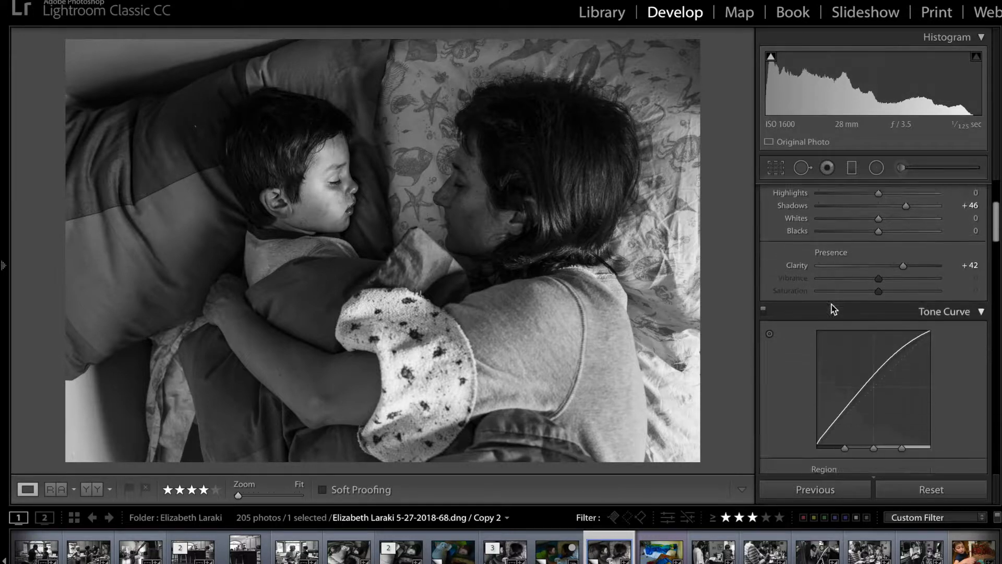
scroll(832, 308, "down", 3)
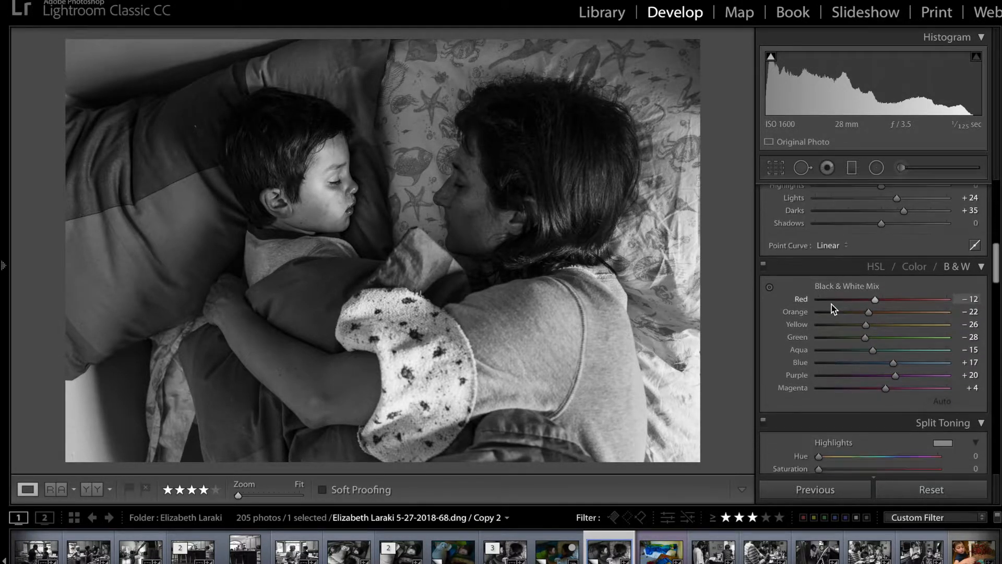
left_click_drag(868, 312, 871, 325)
left_click_drag(874, 313, 876, 327)
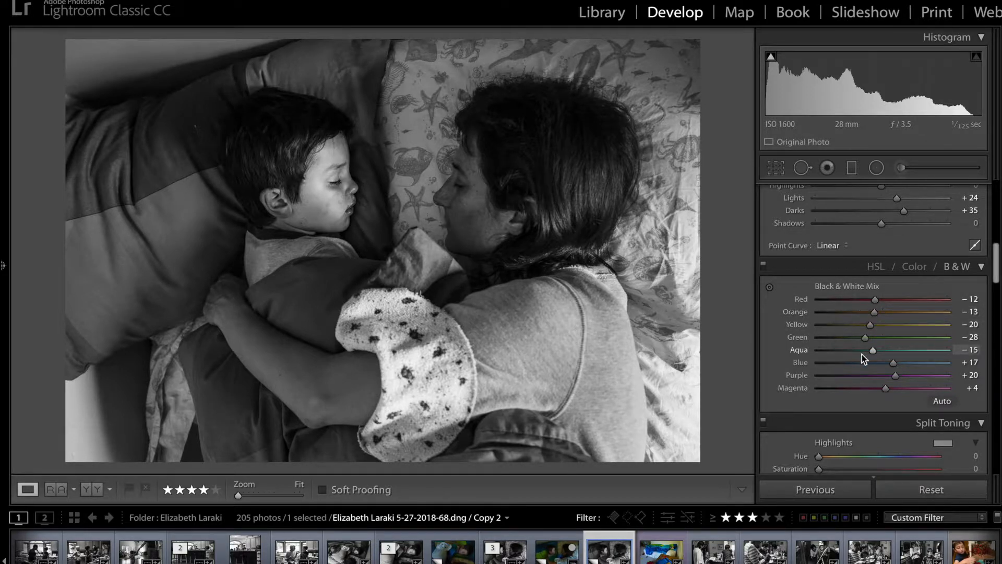
Correct the photo's perspective with a Vertical transform of +7.
scroll(864, 359, "down", 2)
scroll(863, 359, "down", 10)
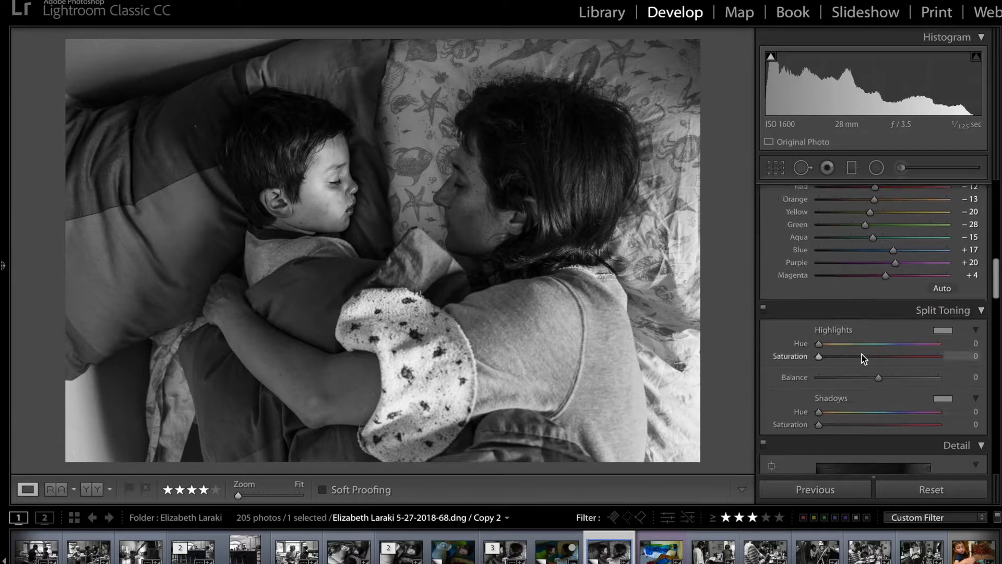
scroll(863, 359, "down", 2)
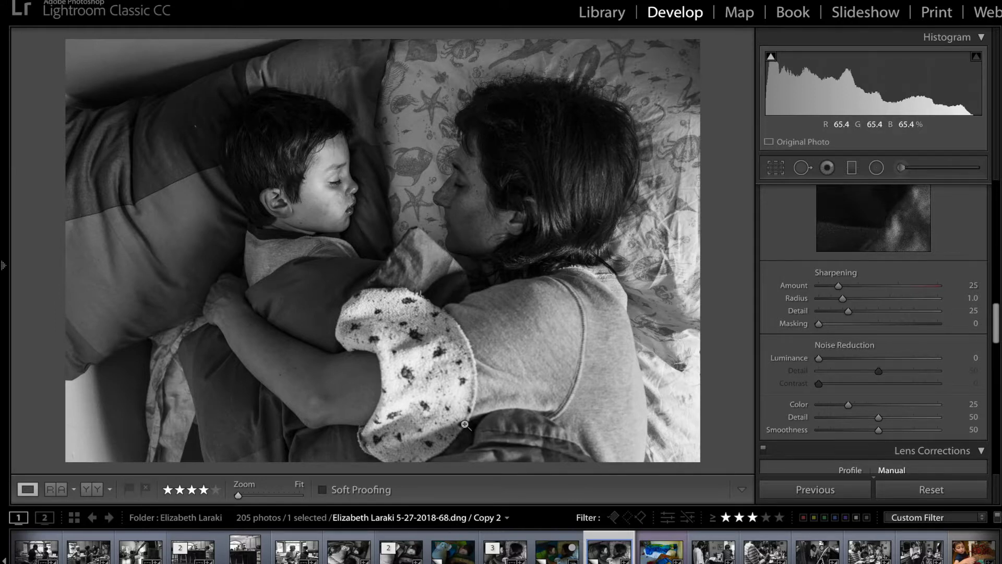
scroll(909, 340, "down", 8)
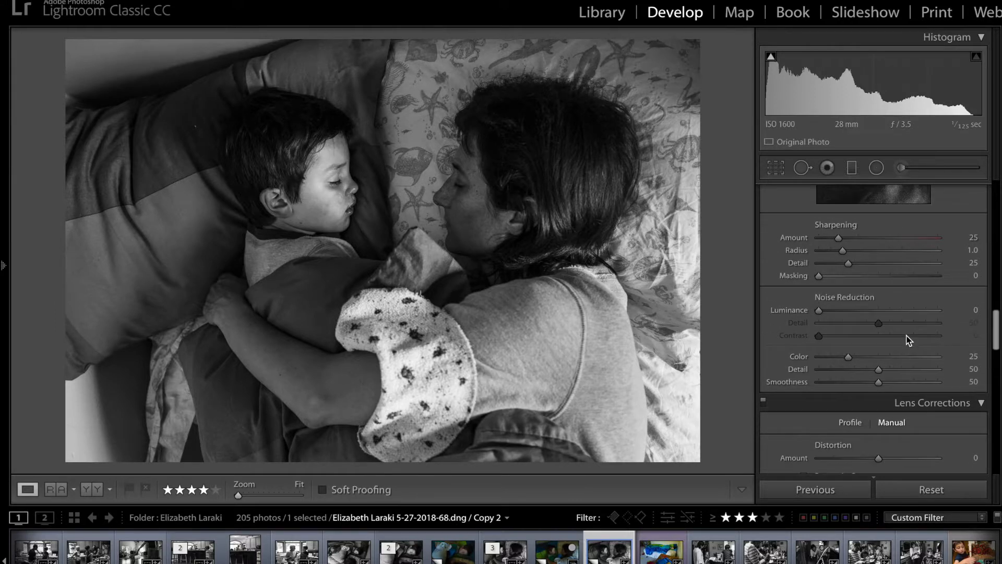
scroll(909, 340, "down", 5)
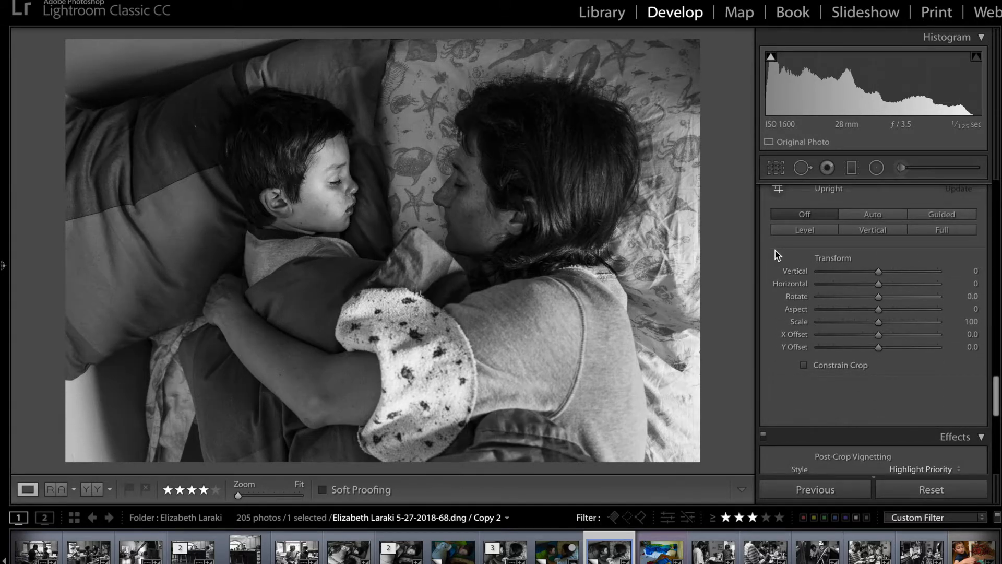
scroll(774, 252, "up", 3)
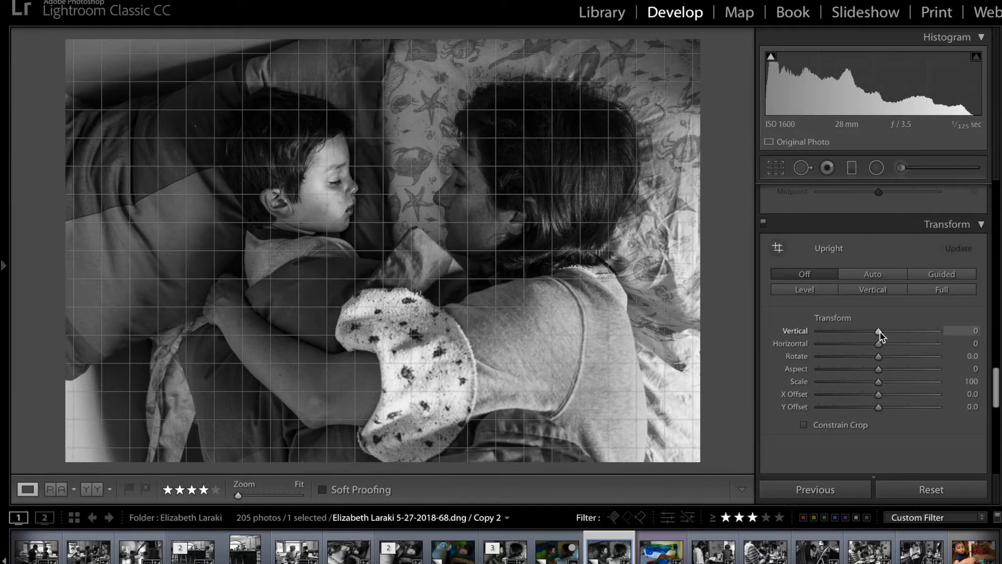
left_click_drag(879, 332, 884, 333)
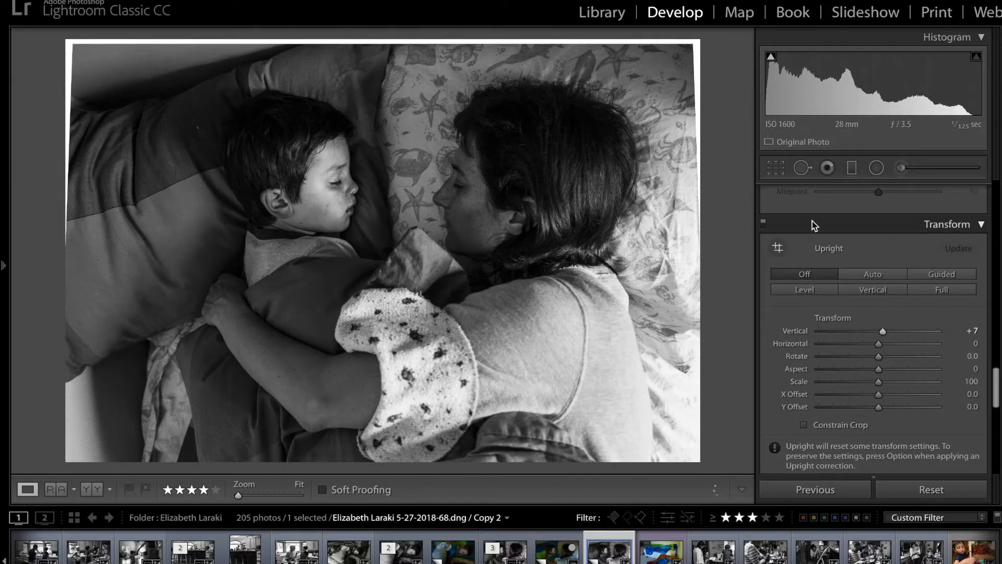
Crop the photo slightly inward at the original aspect ratio to cut off the blank edges left by the transform.
left_click(776, 168)
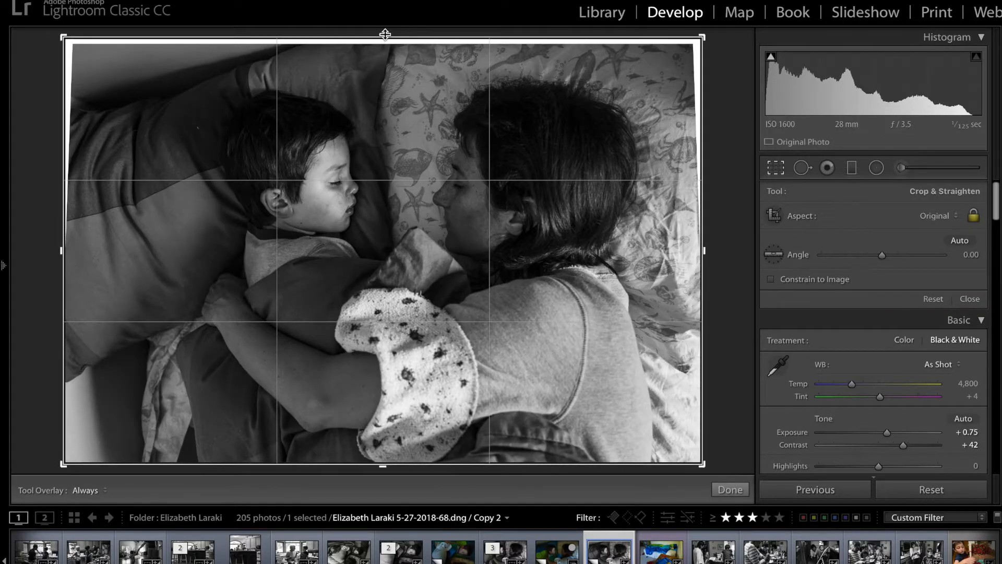
left_click_drag(385, 35, 384, 42)
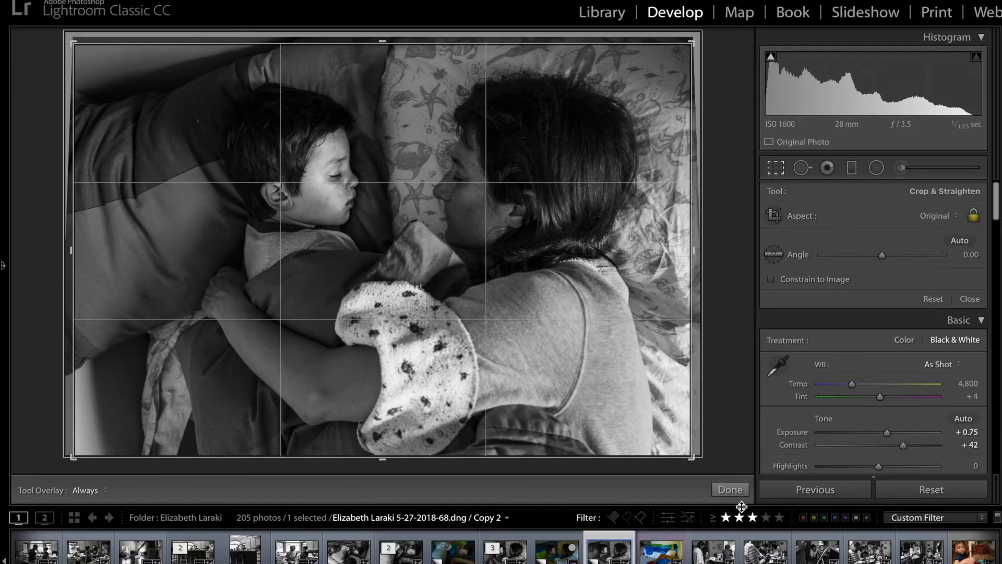
left_click(732, 491)
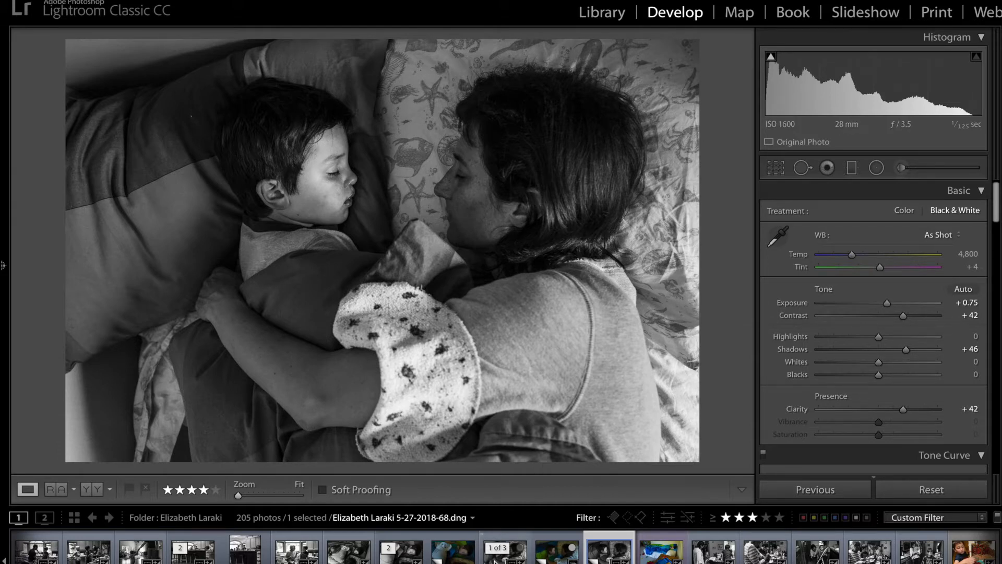
Compare the black-and-white edit with the unedited color Copy 1 side by side in Survey view.
left_click(552, 560, "ctrl")
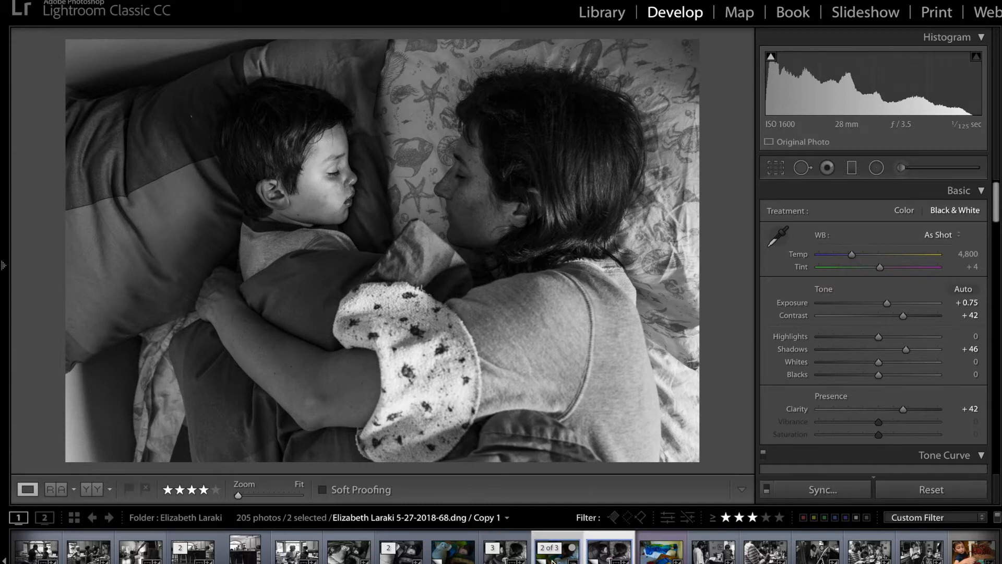
key("n")
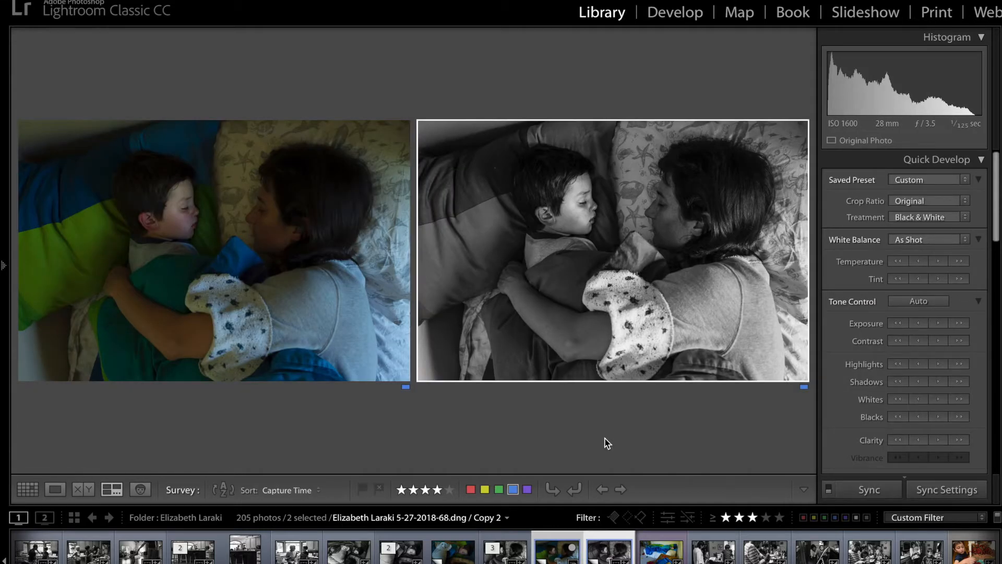